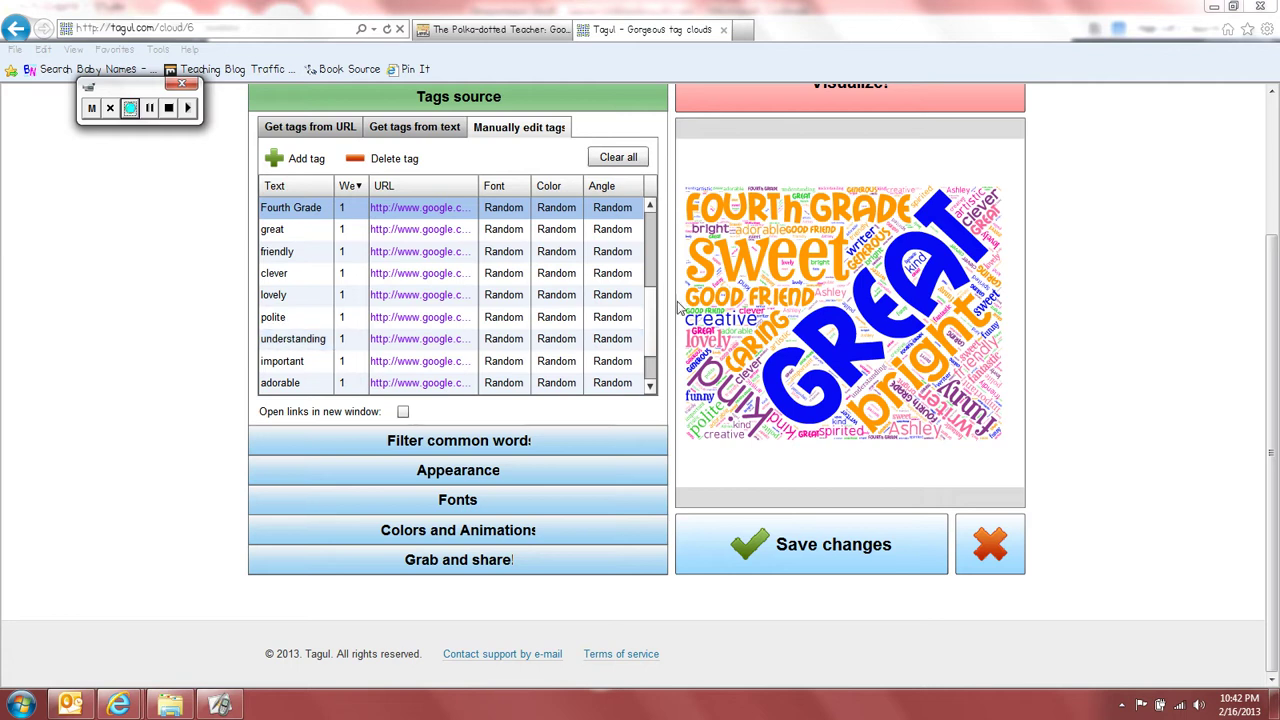
# - Give the student's name tag a weight of 4 in the tags table
pyautogui.scroll(-3, 655, 315)
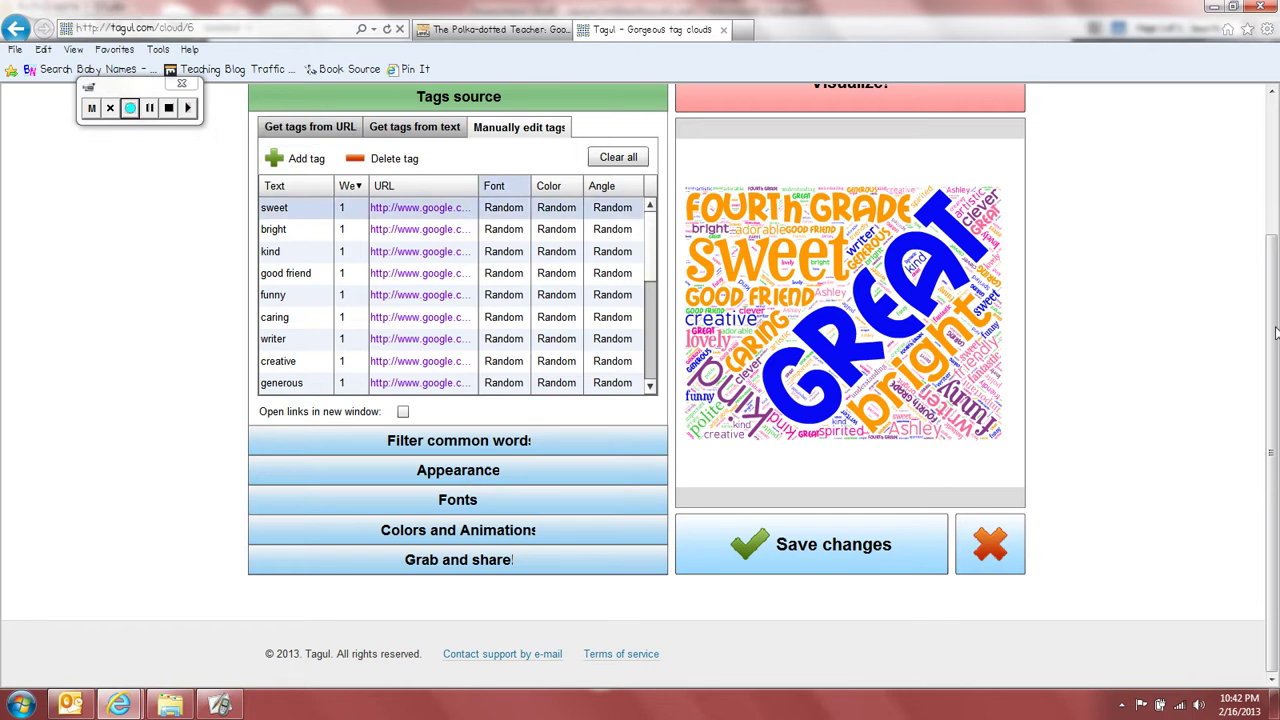
pyautogui.scroll(2, 1274, 303)
pyautogui.moveTo(1274, 297)
pyautogui.mouseDown()
pyautogui.moveTo(1274, 162)
pyautogui.moveTo(1274, 305)
pyautogui.mouseUp()
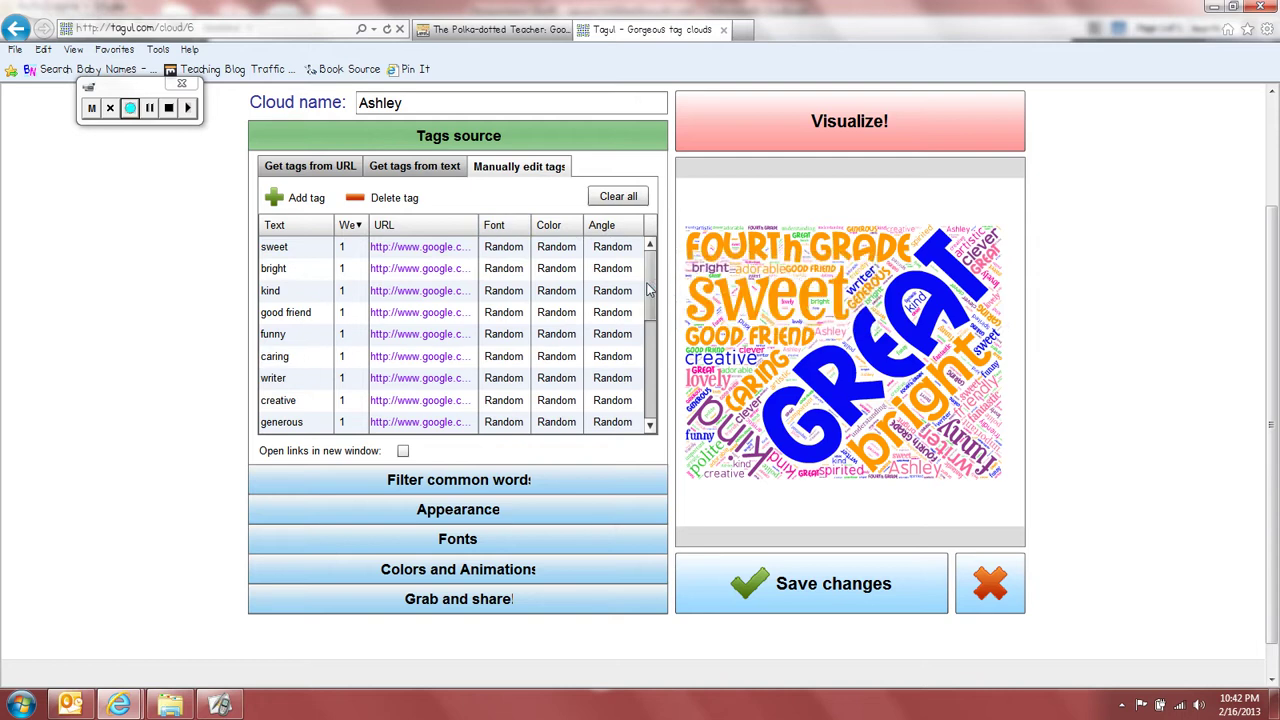
pyautogui.scroll(-1, 647, 290)
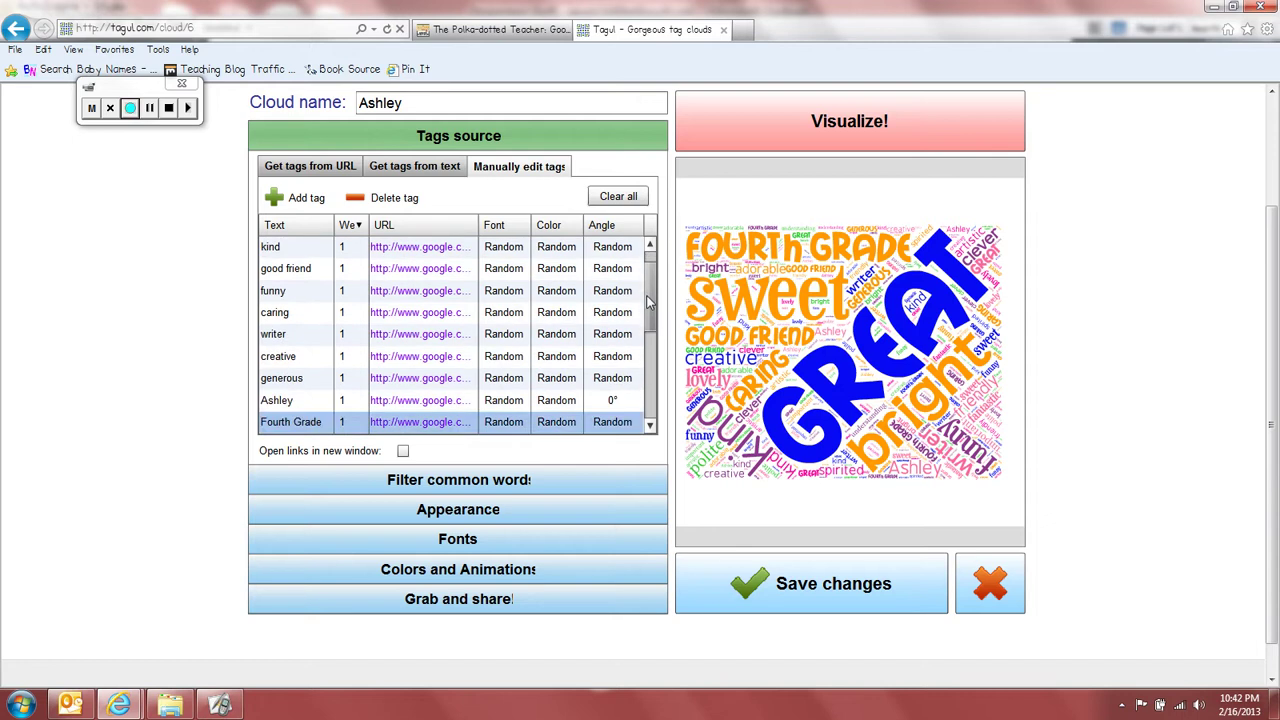
pyautogui.scroll(1, 650, 285)
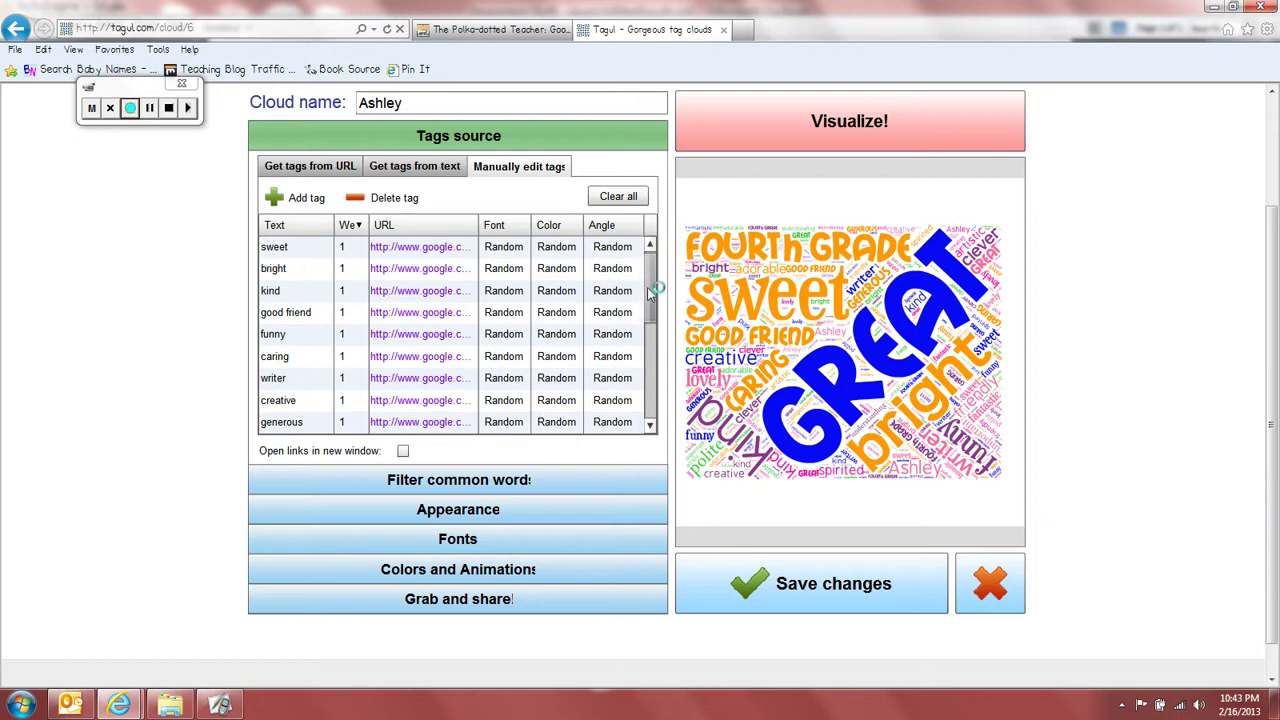
pyautogui.scroll(-3, 648, 290)
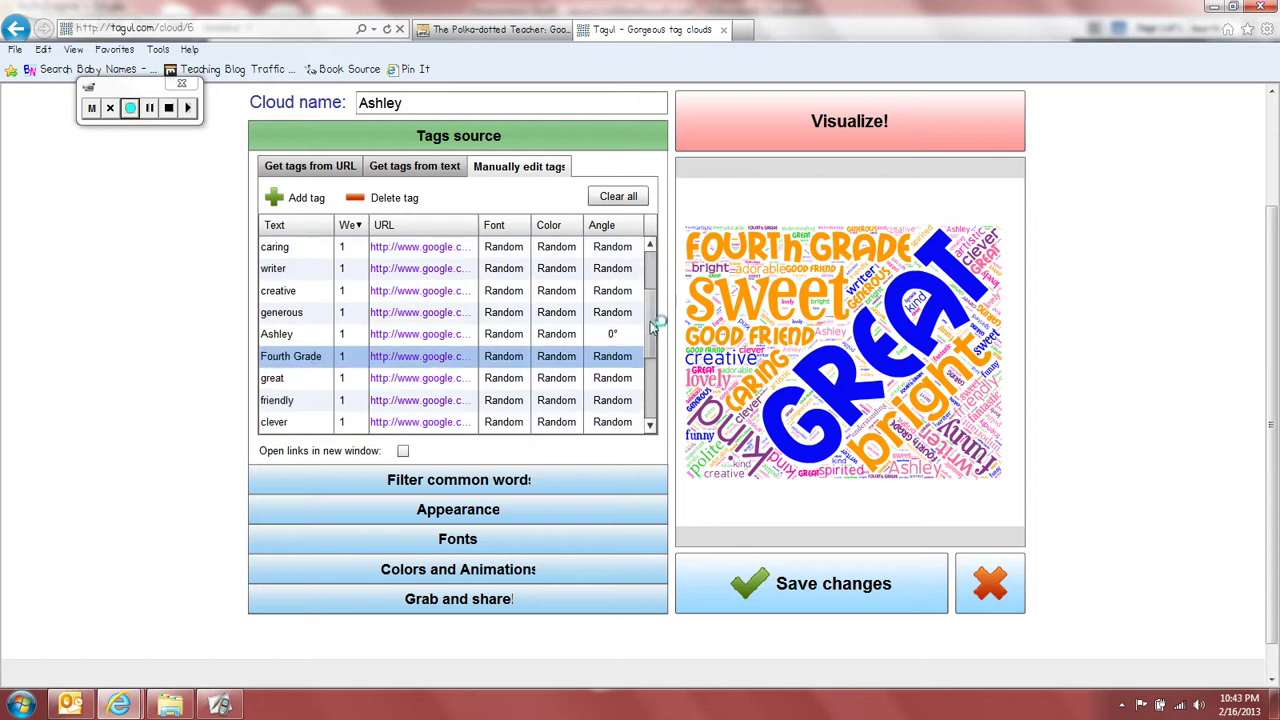
pyautogui.click(297, 335)
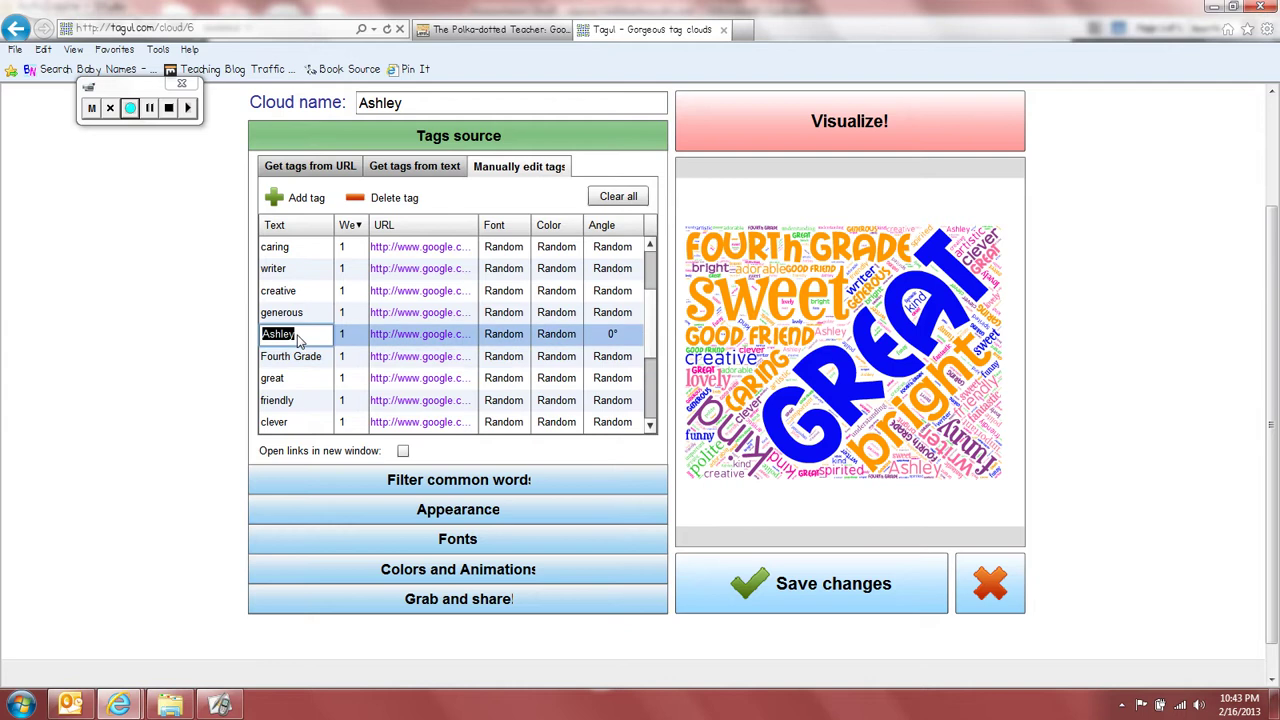
pyautogui.click(351, 341)
pyautogui.click(351, 341)
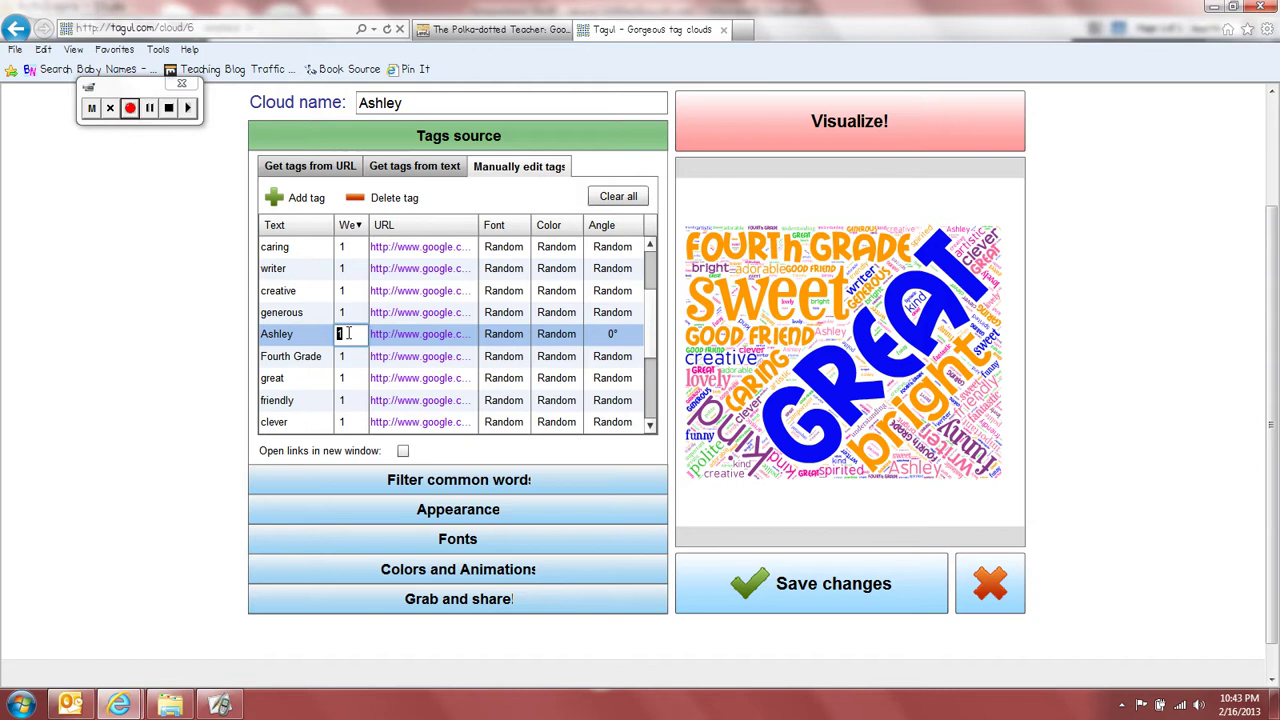
pyautogui.write('4')
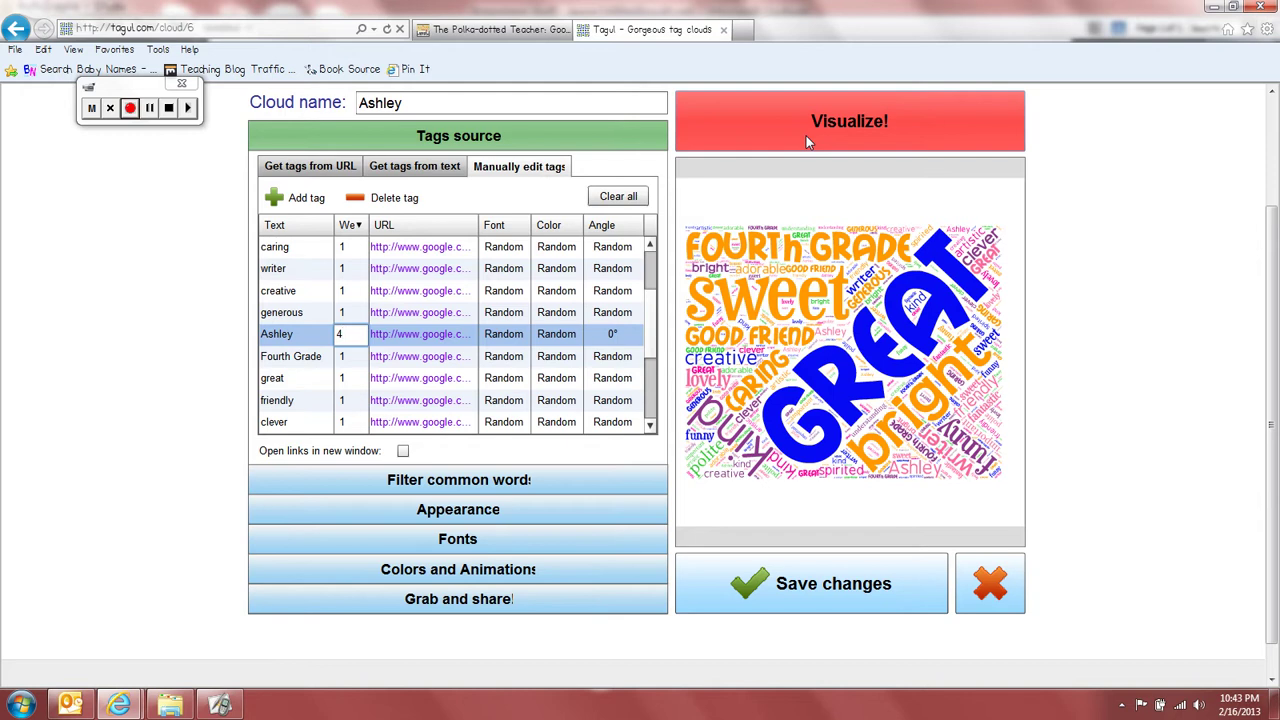
# - Give the Fourth Grade tag a weight of 2
pyautogui.click(345, 357)
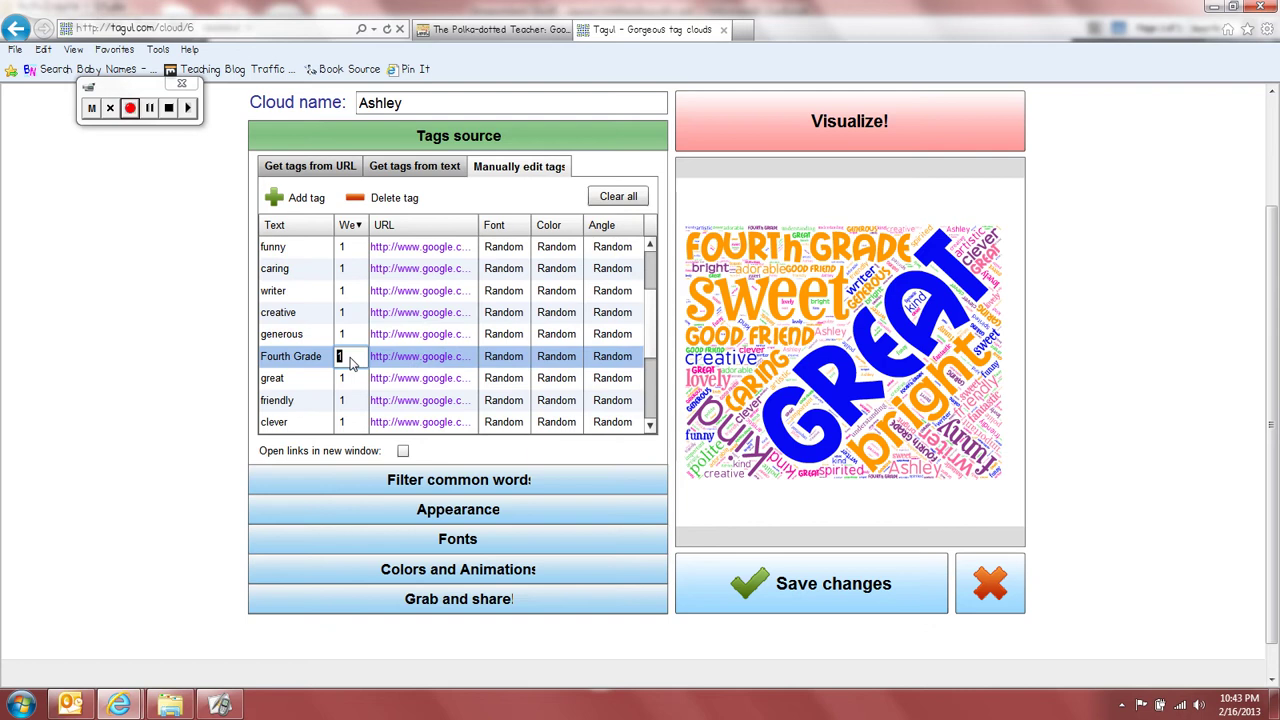
pyautogui.write('2')
pyautogui.click(490, 205)
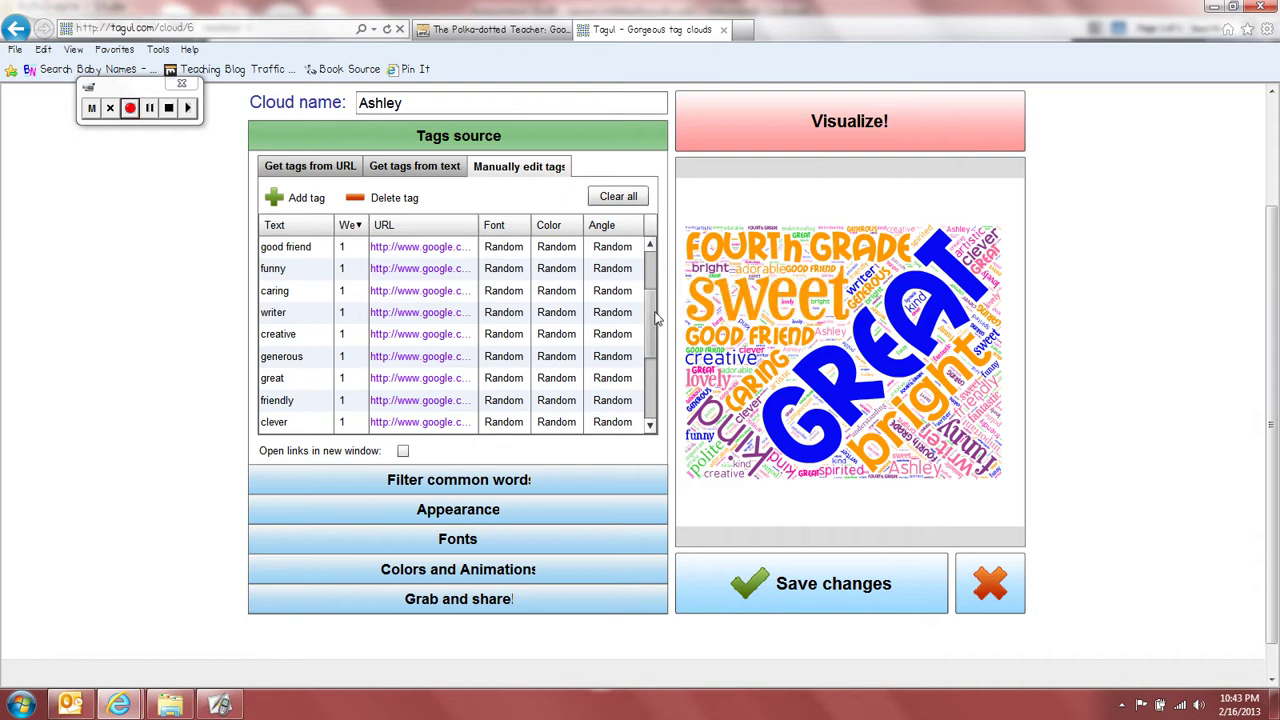
pyautogui.scroll(5, 650, 318)
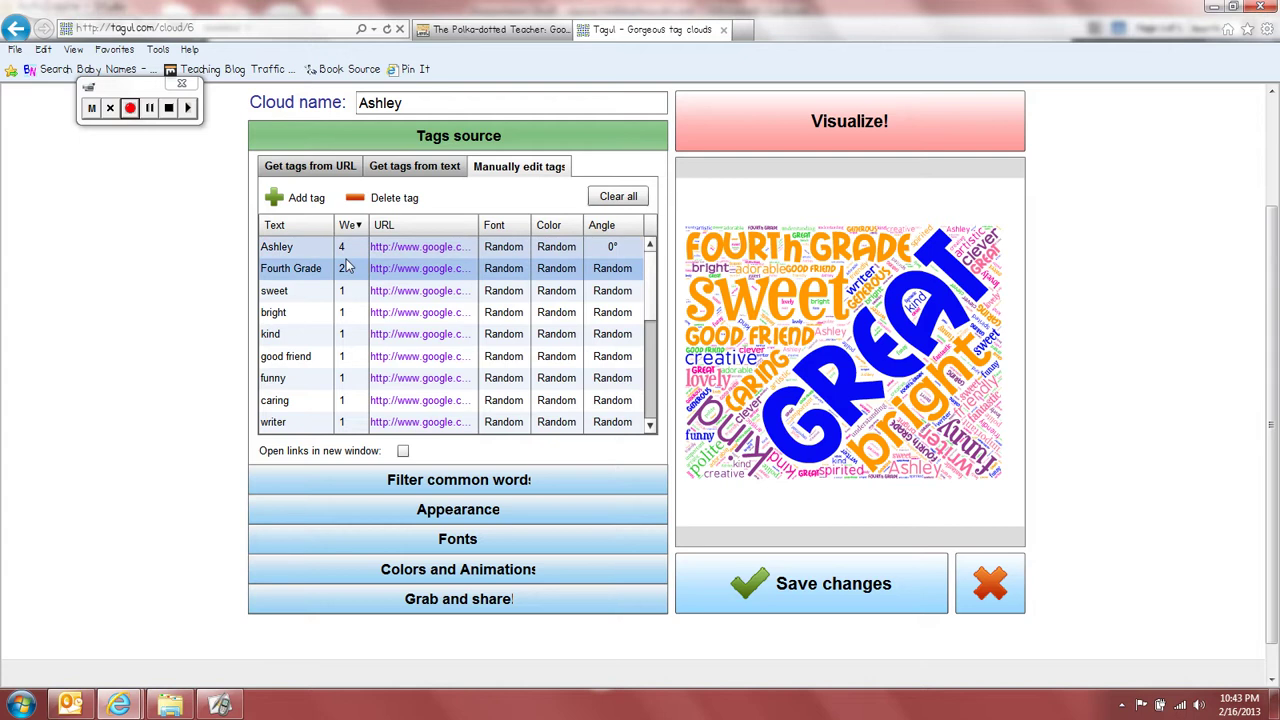
# - Redraw the cloud with the new weights and expand the Appearance settings
pyautogui.click(824, 124)
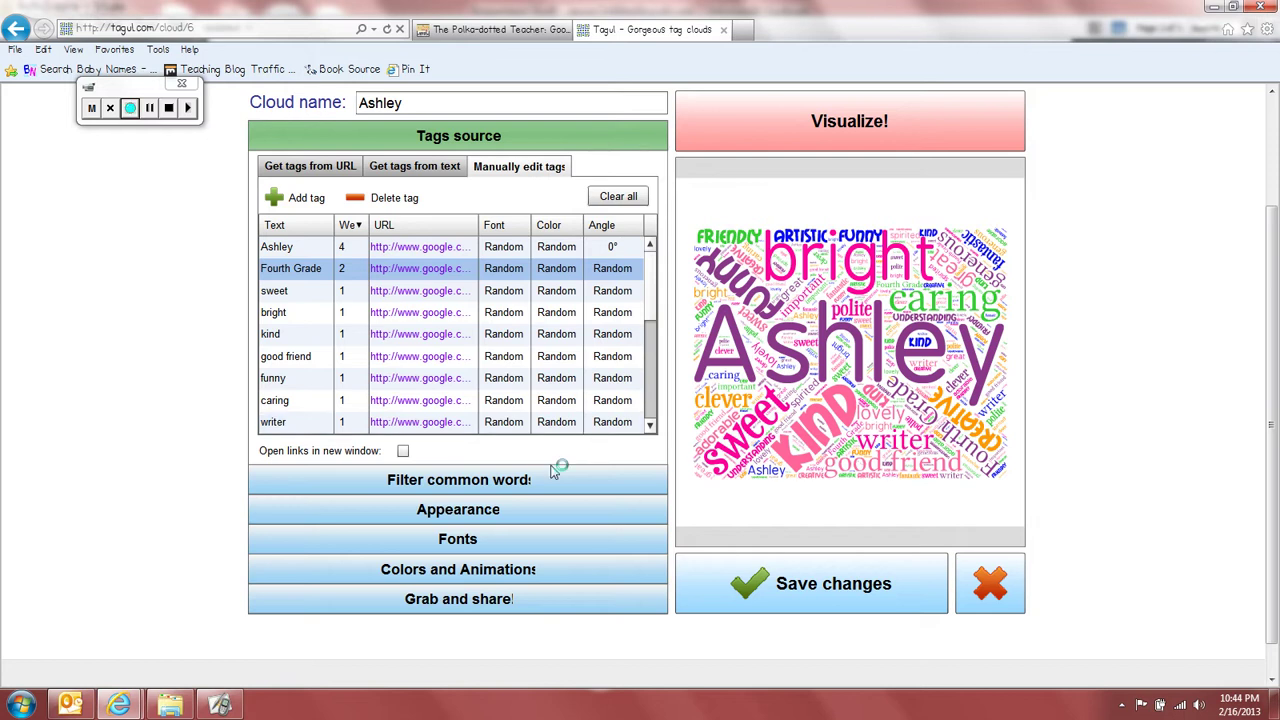
pyautogui.click(520, 509)
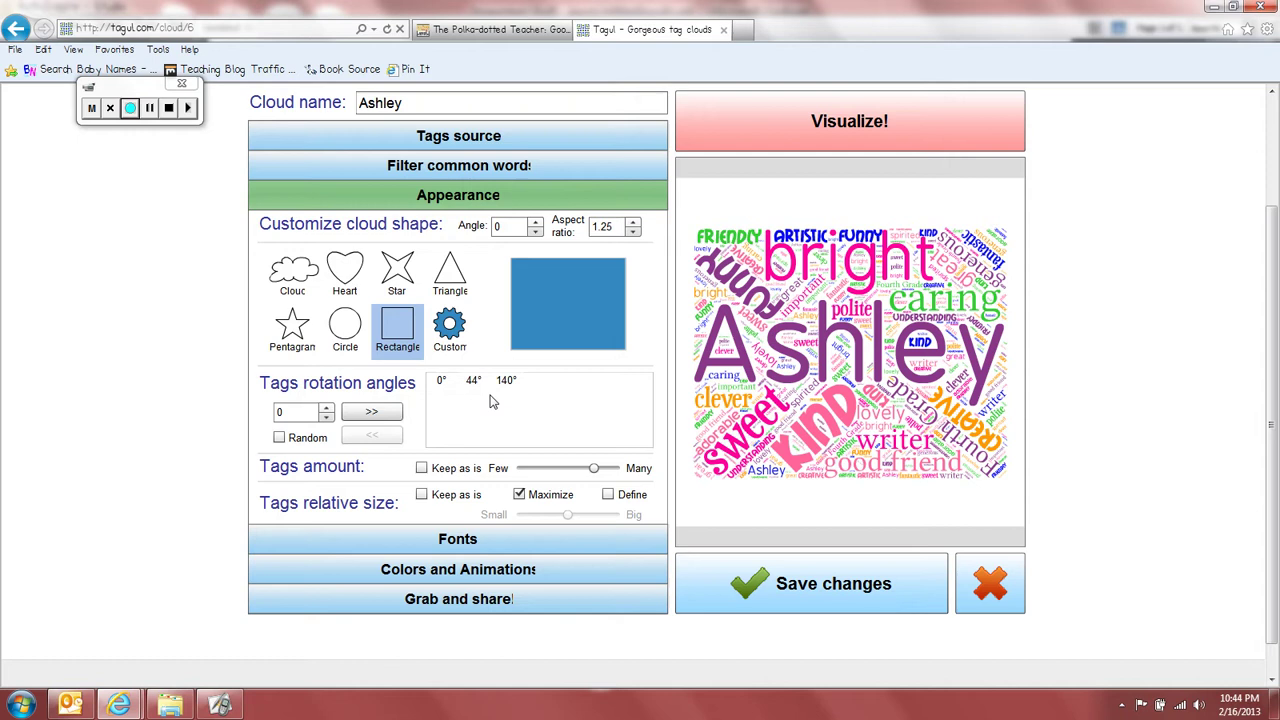
# - Enable random tag rotation, add the -137° angle, and regenerate the cloud
pyautogui.click(279, 438)
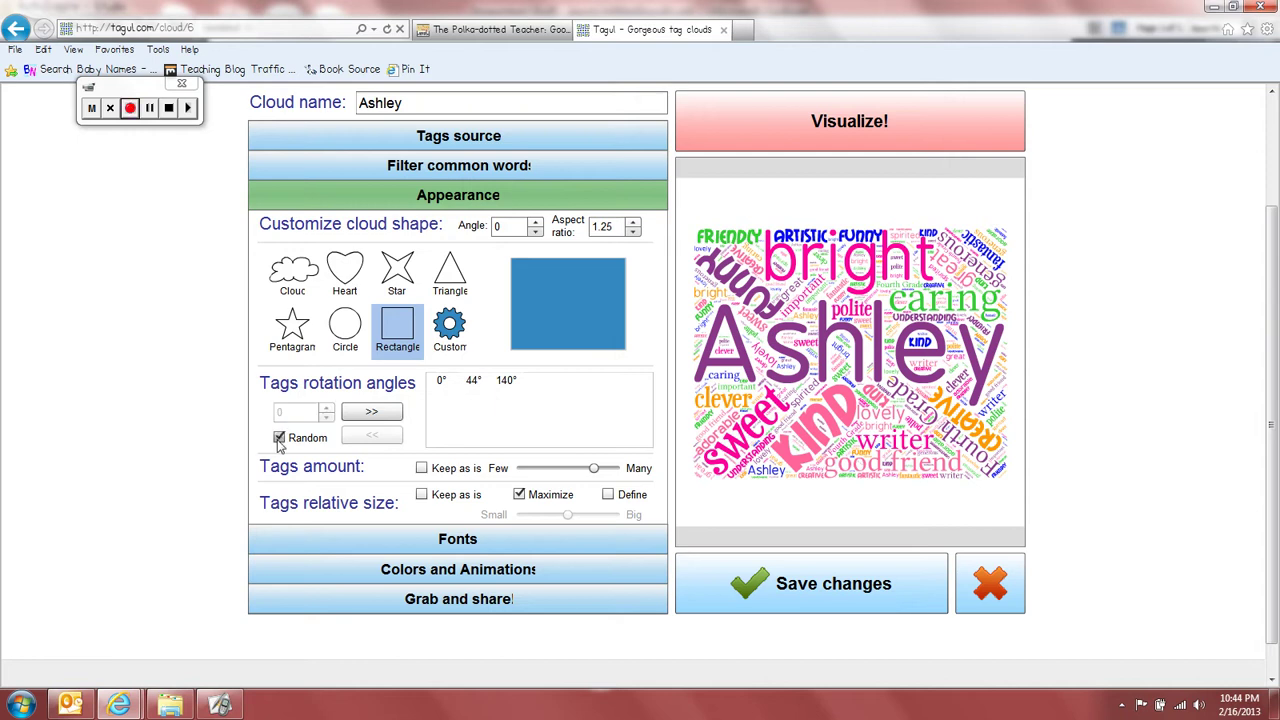
pyautogui.click(371, 414)
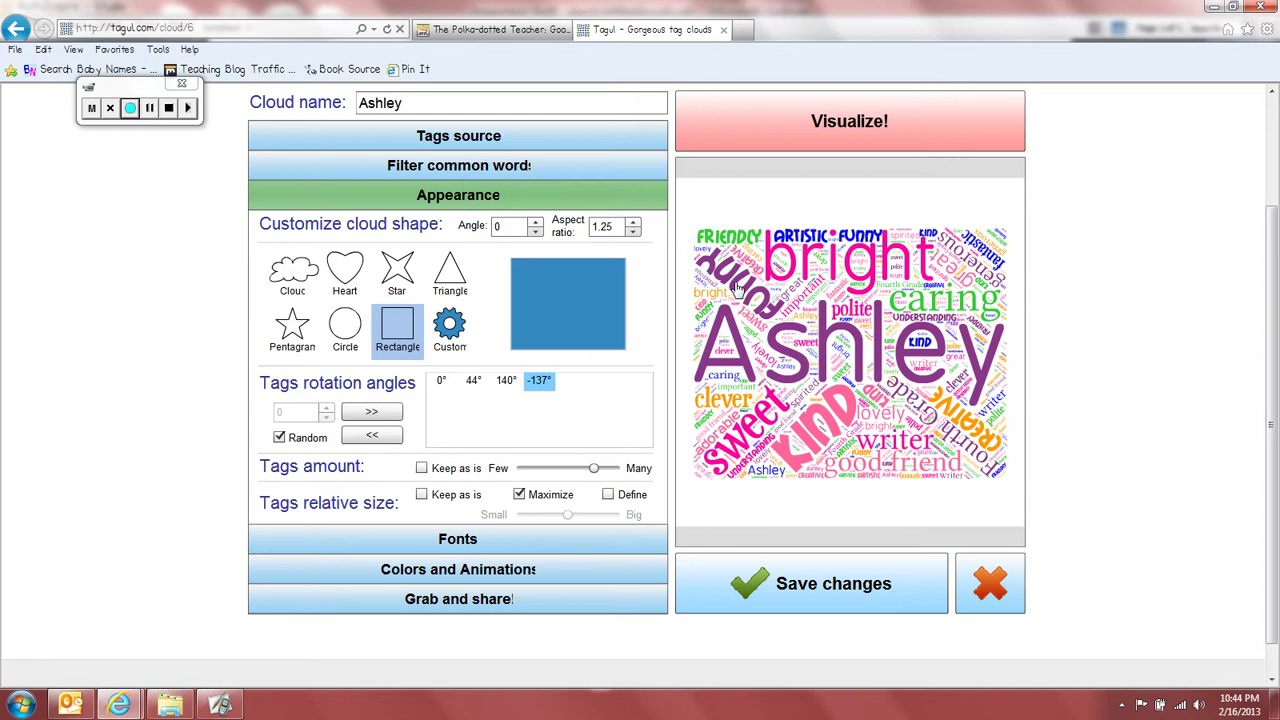
pyautogui.click(866, 126)
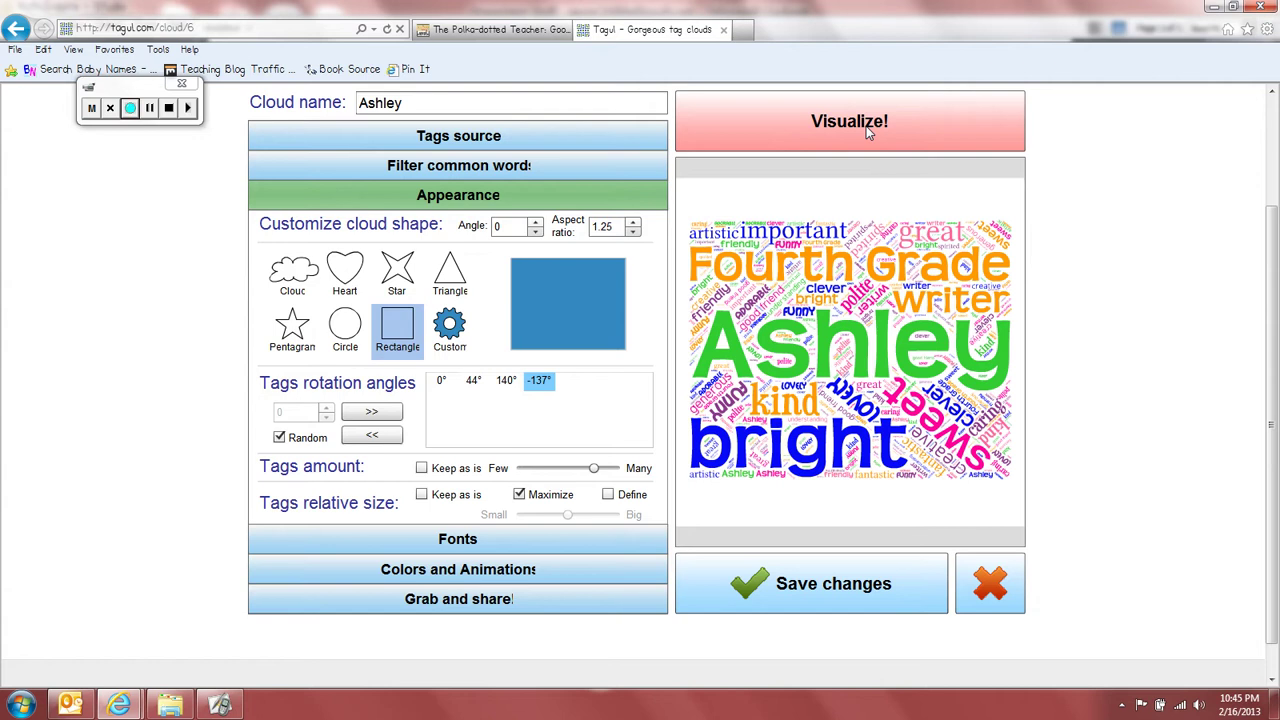
# - Review the font list with Mail Ray Stuff Regular checked, then expand Colors and Animations
pyautogui.click(437, 540)
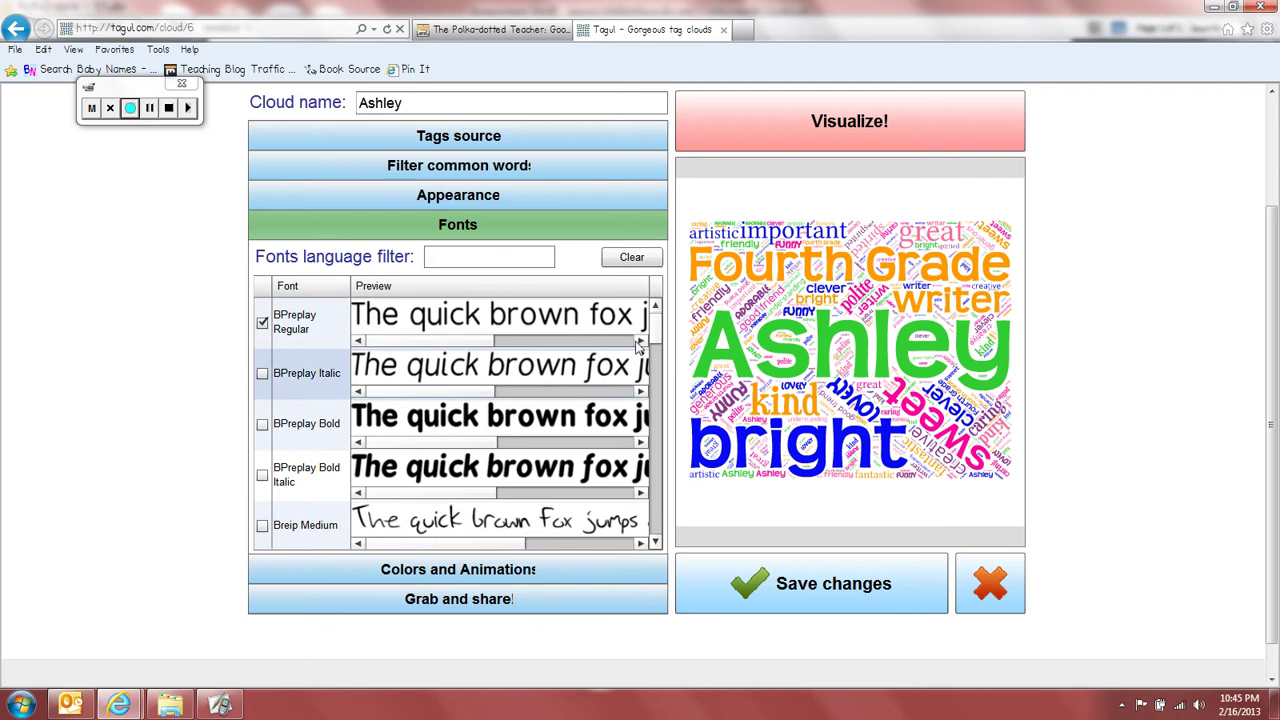
pyautogui.scroll(-3, 658, 330)
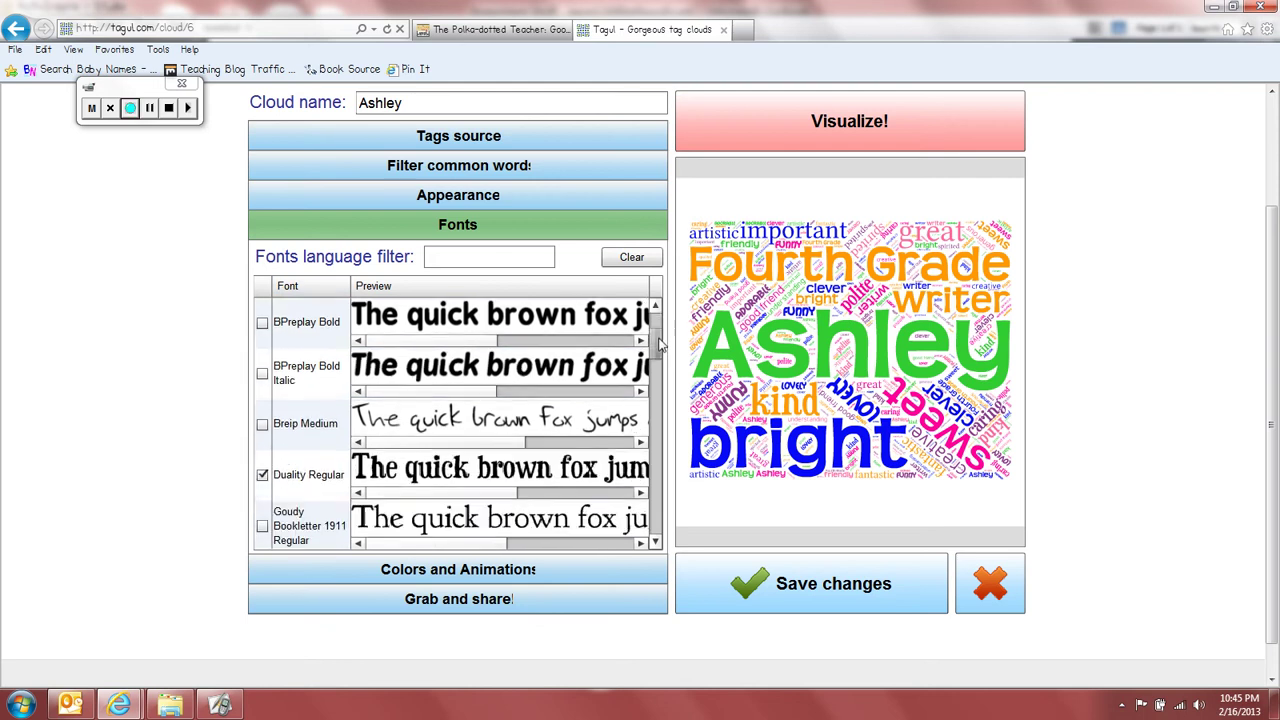
pyautogui.moveTo(658, 350)
pyautogui.mouseDown()
pyautogui.moveTo(658, 414)
pyautogui.moveTo(662, 342)
pyautogui.moveTo(662, 358)
pyautogui.mouseUp()
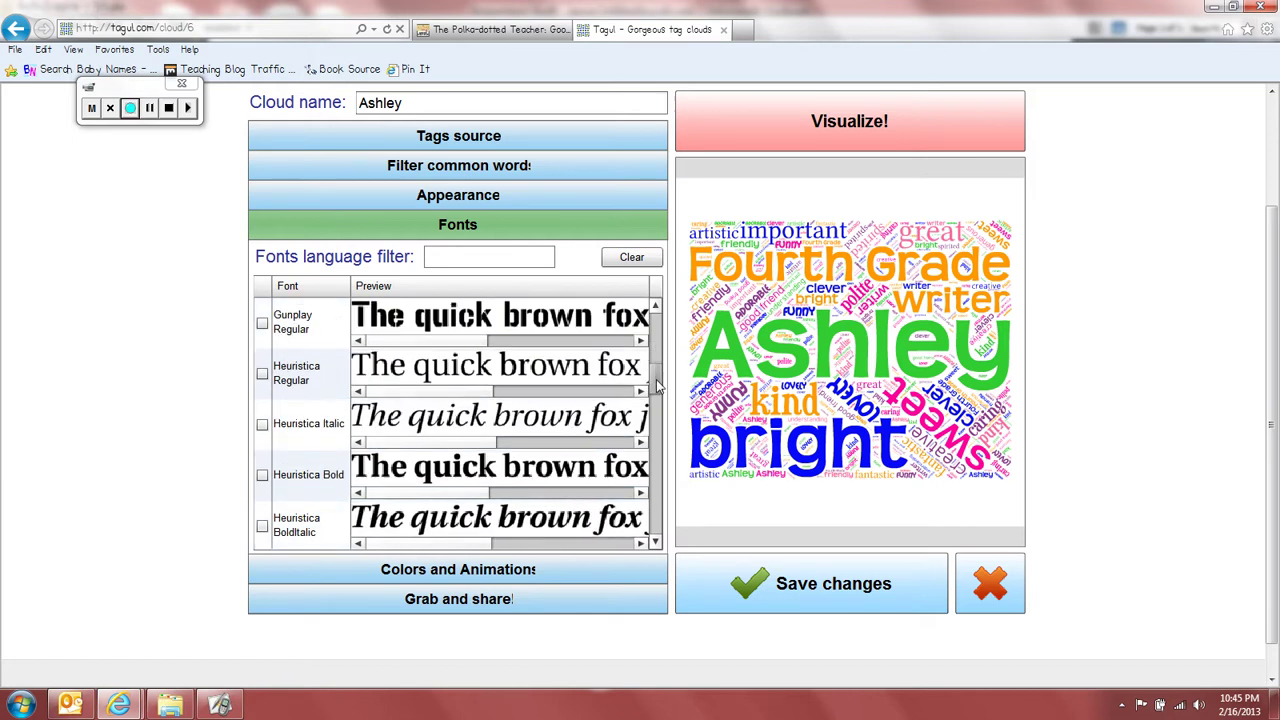
pyautogui.moveTo(657, 387); pyautogui.dragTo(645, 463)
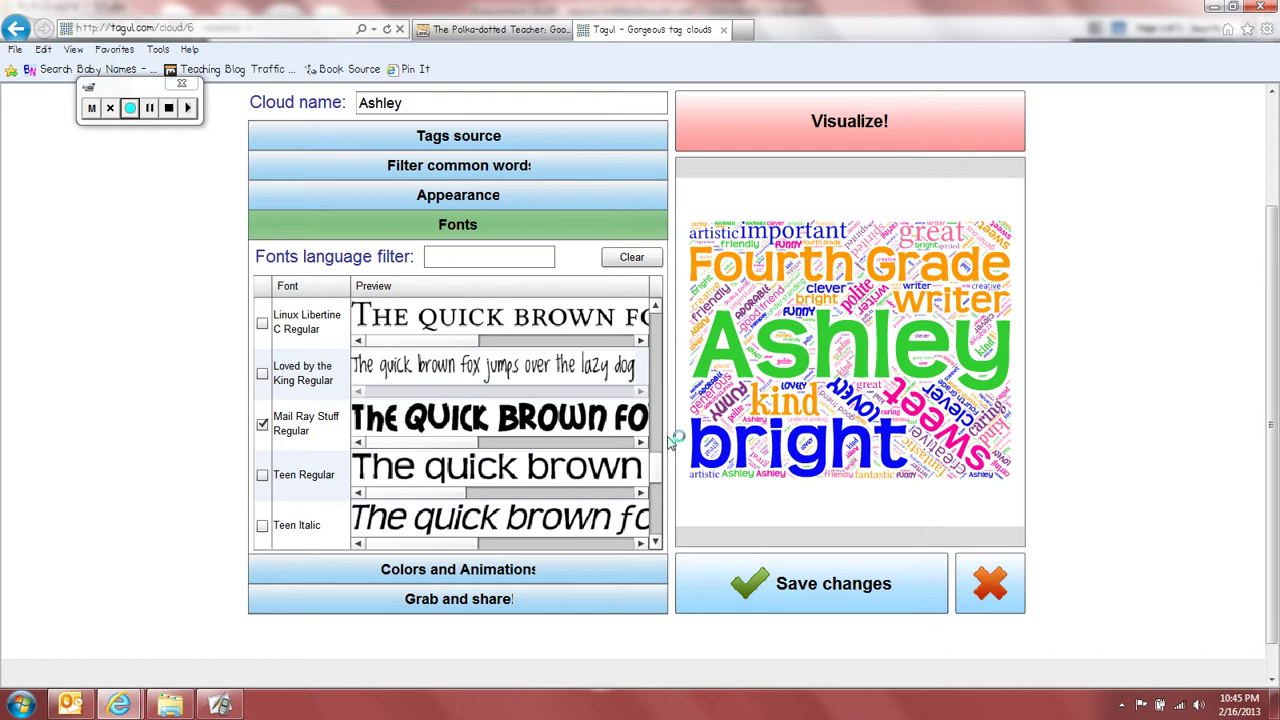
pyautogui.moveTo(660, 466); pyautogui.dragTo(658, 306)
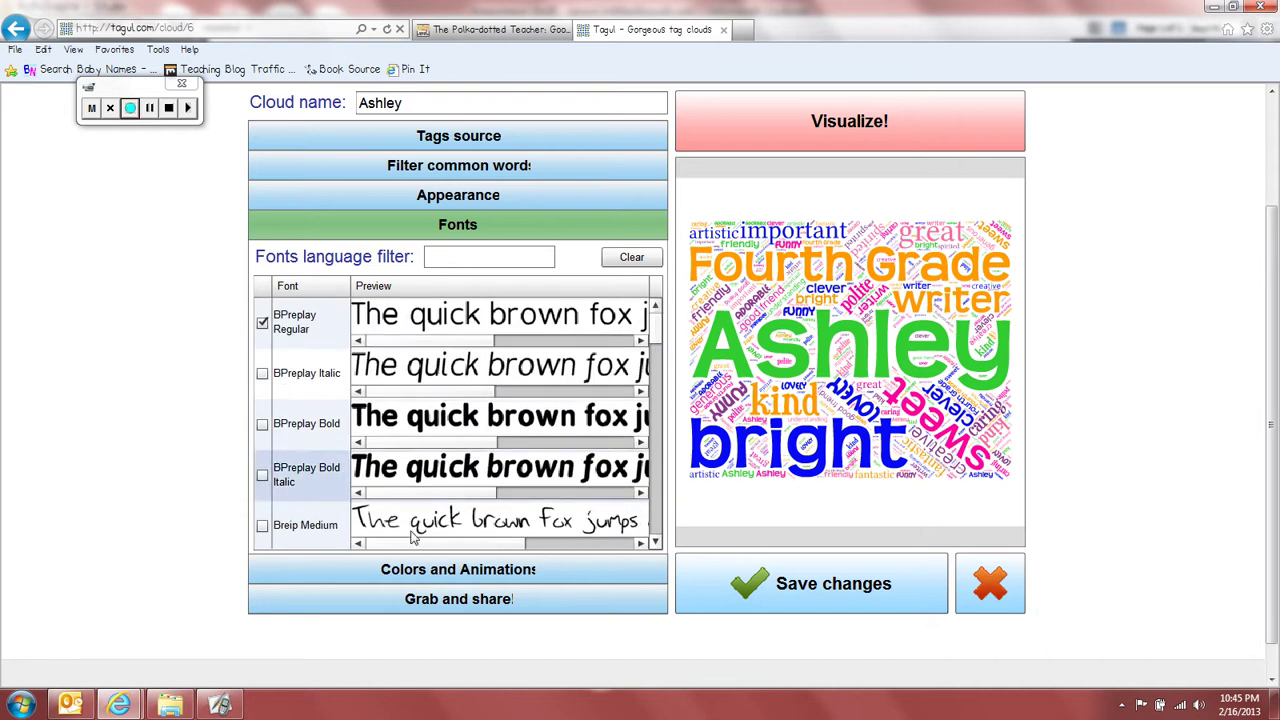
pyautogui.click(436, 574)
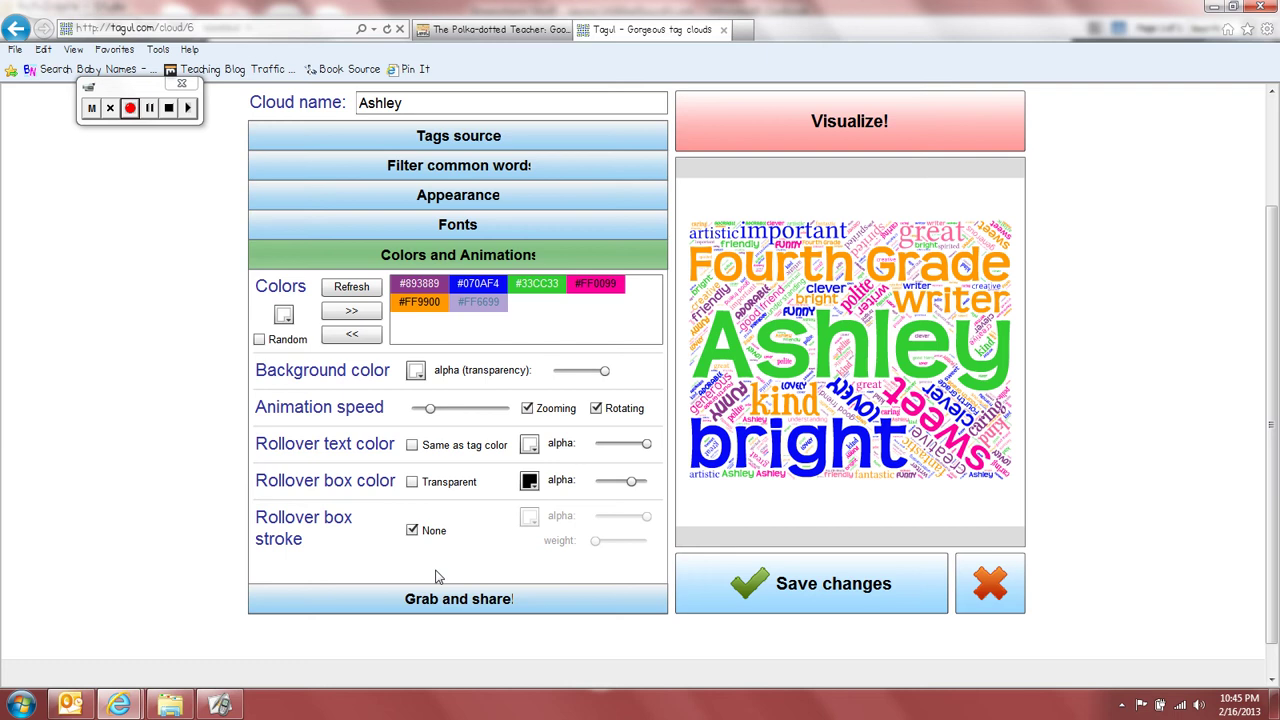
# - Turn on random colours with palette #893889, #070AF4, #33CC33, #FF0099 and #FF9900
pyautogui.click(259, 340)
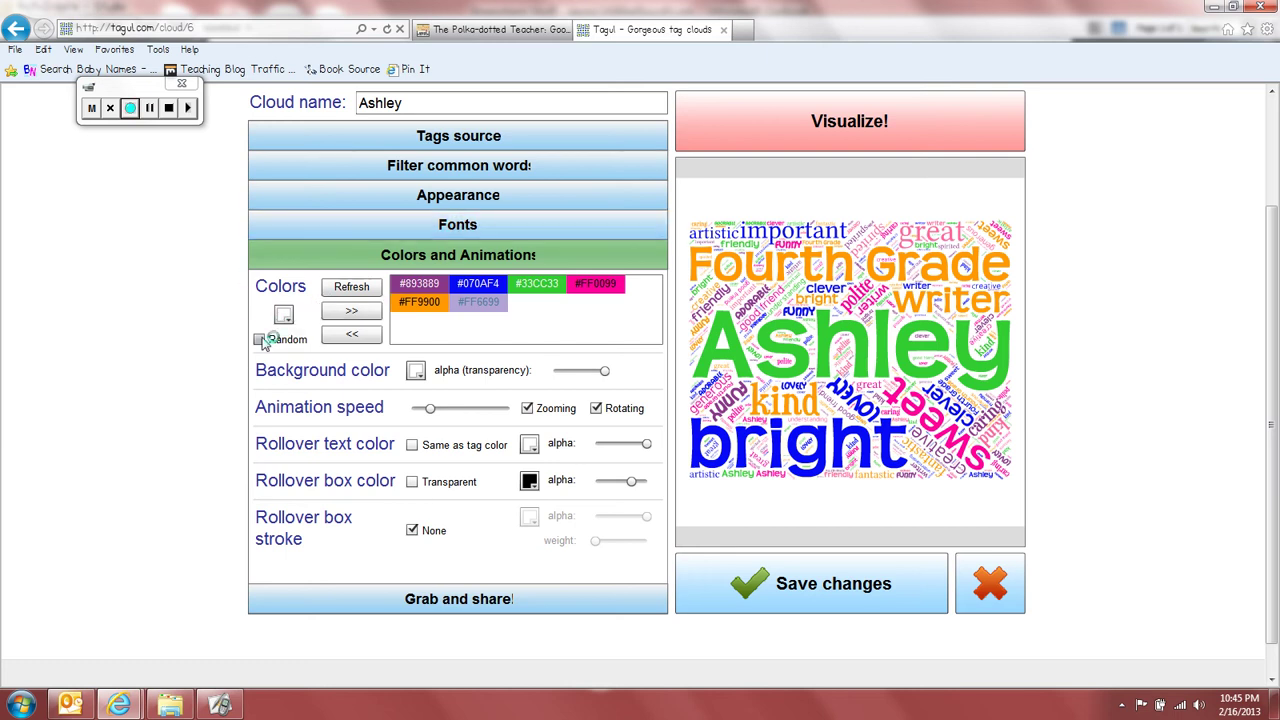
pyautogui.click(357, 313)
pyautogui.click(357, 313)
pyautogui.click(357, 313)
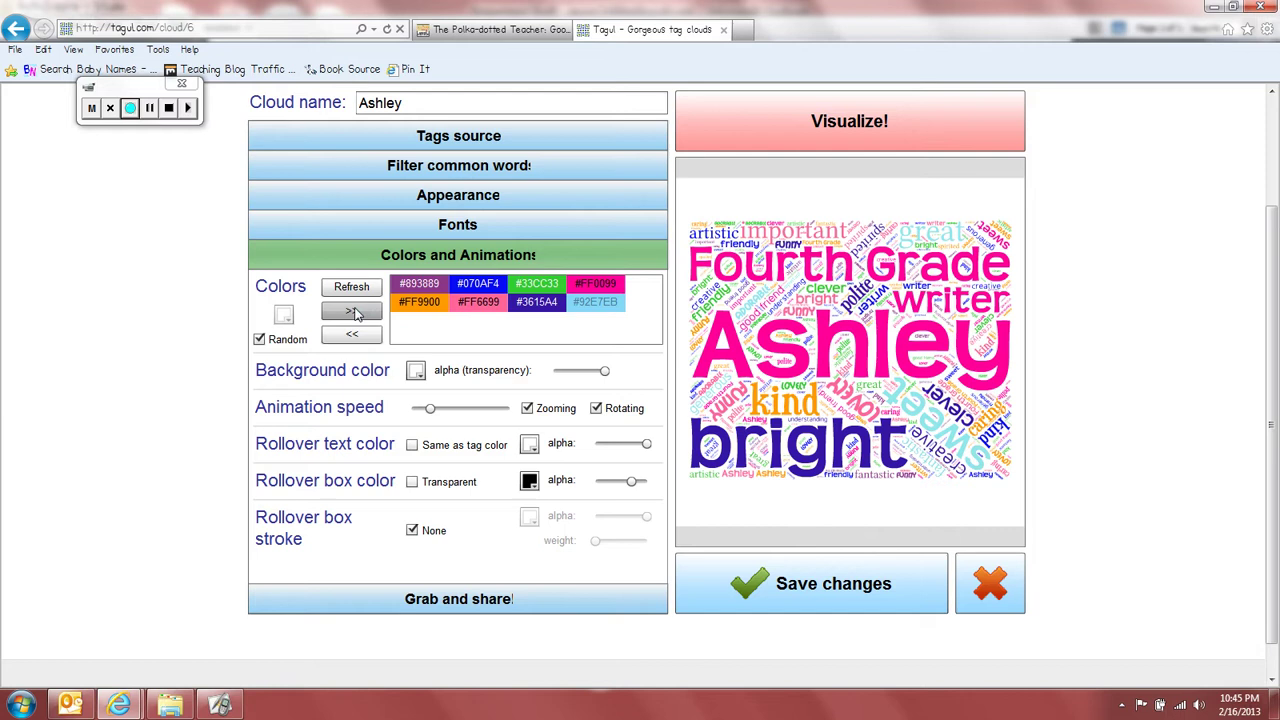
pyautogui.click(350, 337)
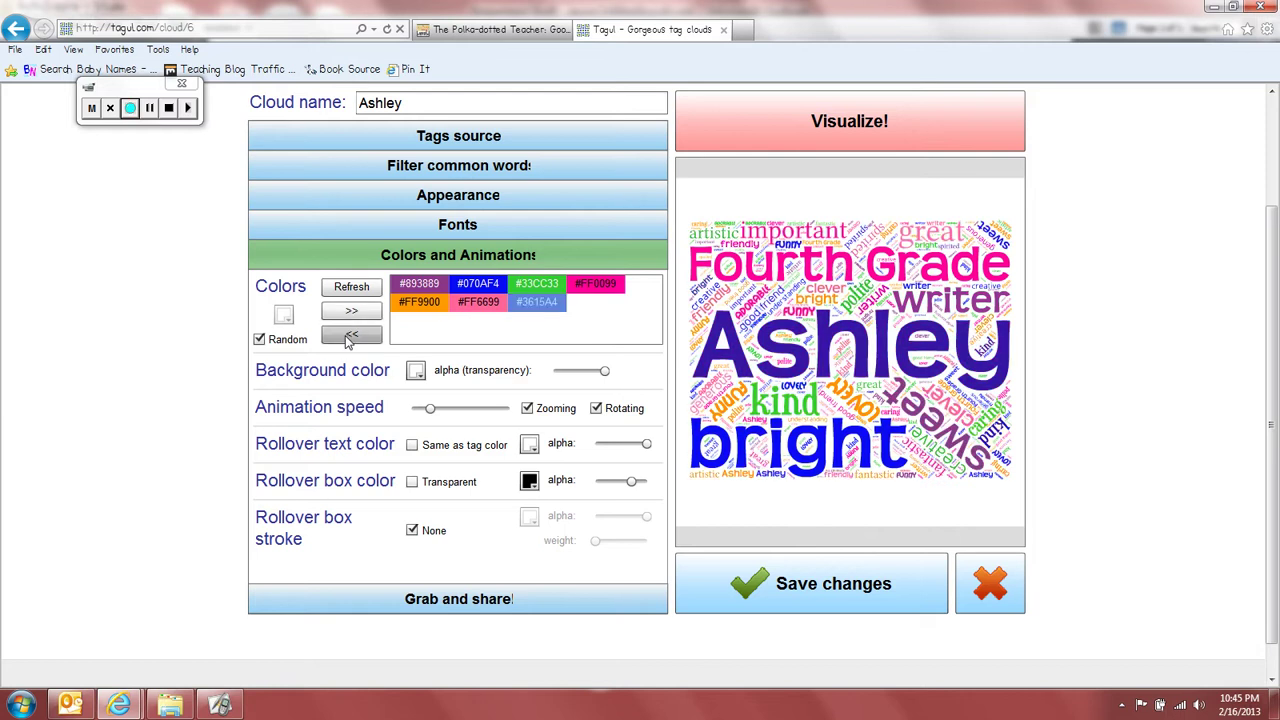
pyautogui.click(348, 338)
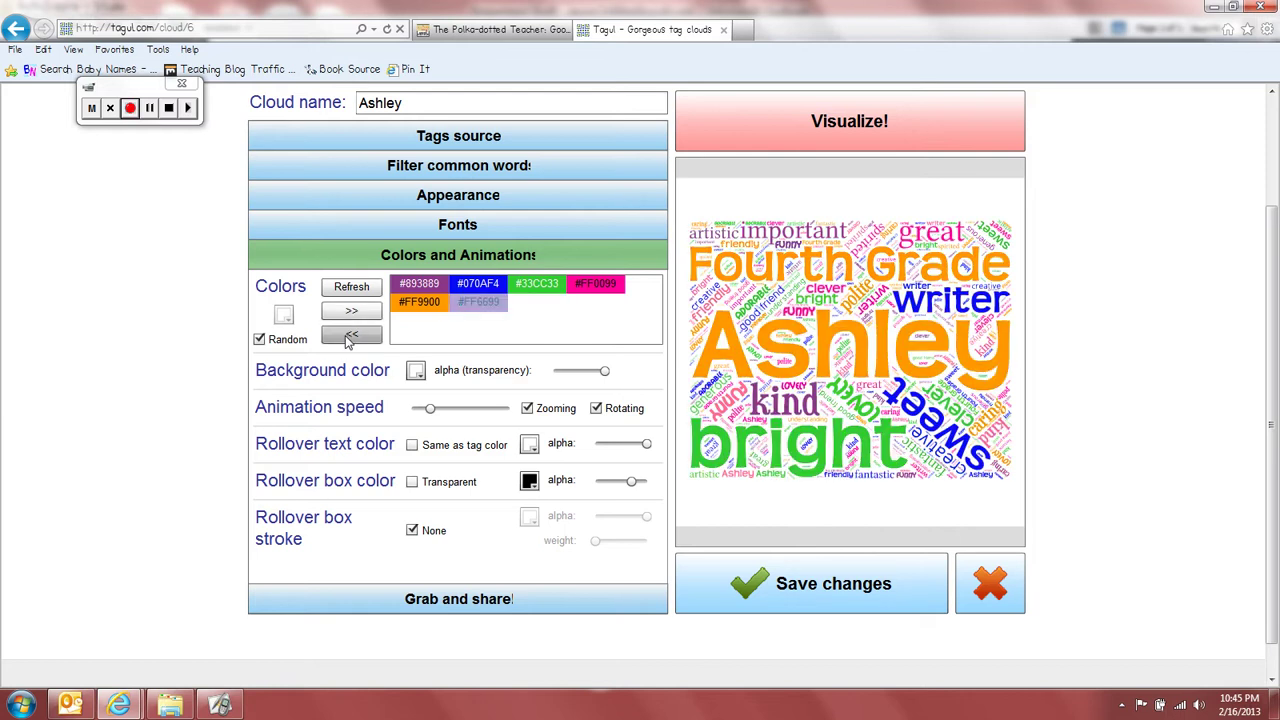
pyautogui.click(350, 337)
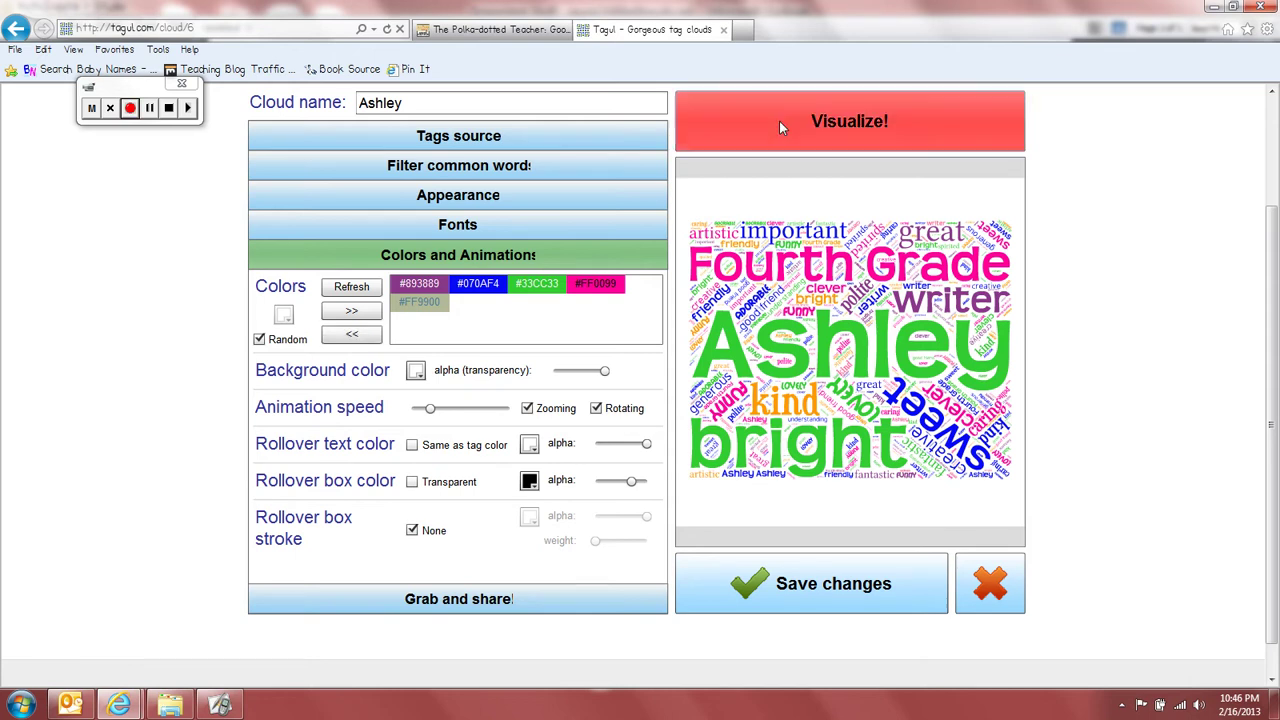
# - Regenerate the cloud three times until the layout looks right, then save changes
pyautogui.click(845, 127)
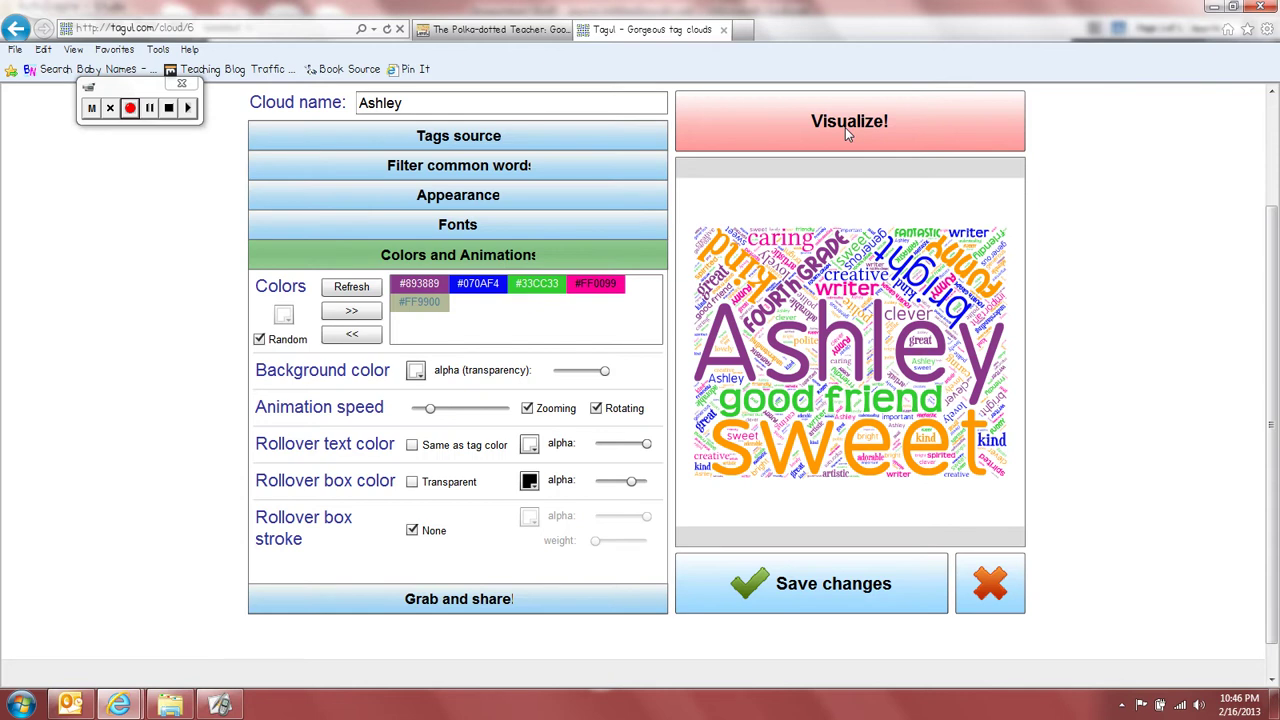
pyautogui.click(845, 127)
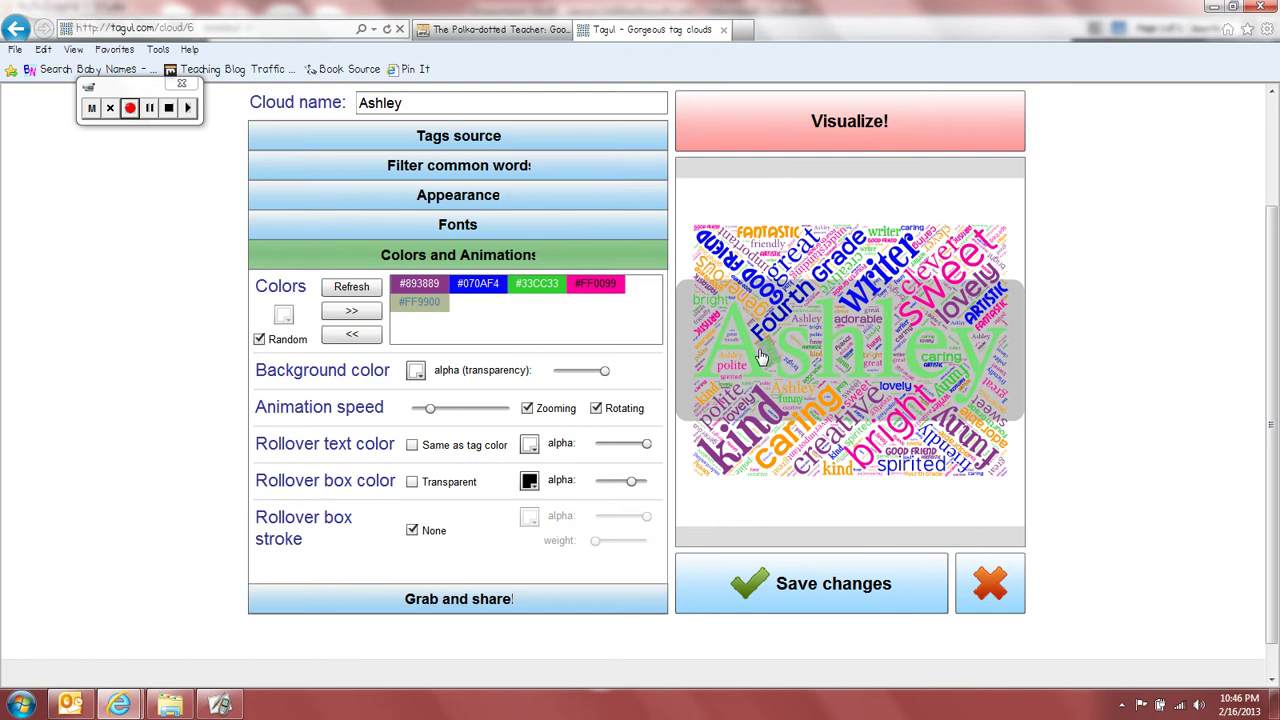
pyautogui.click(872, 126)
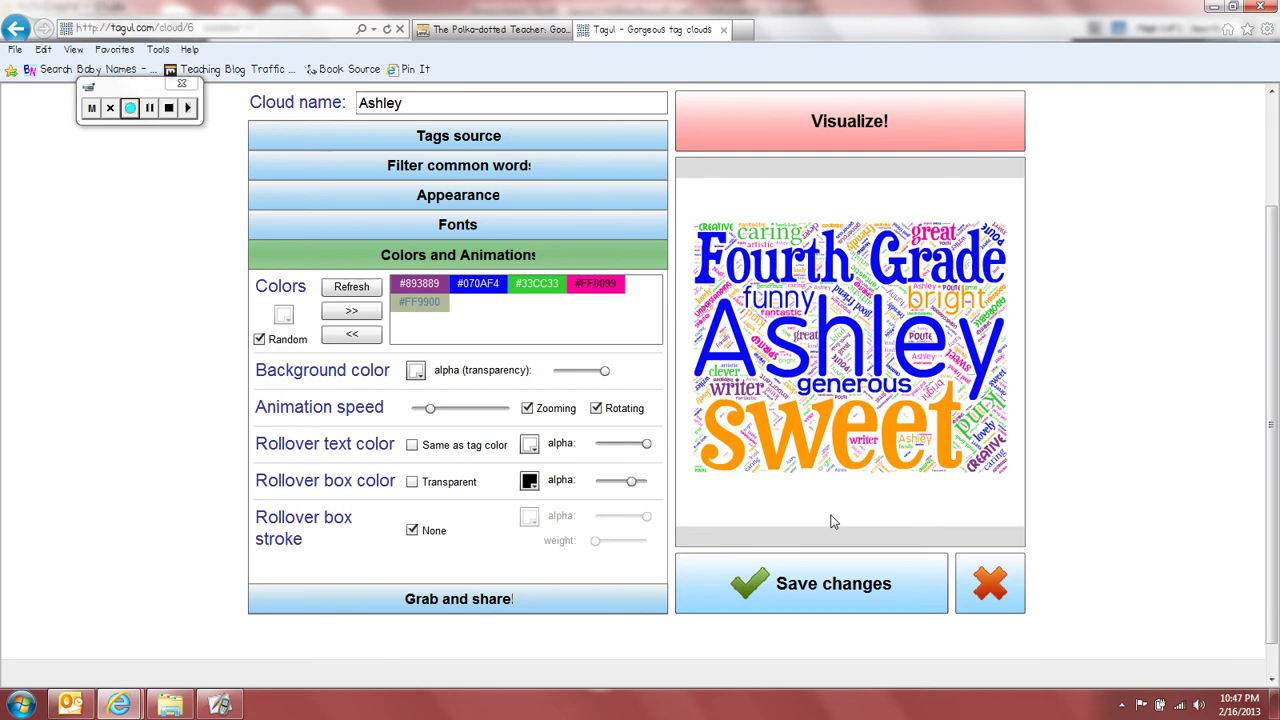
pyautogui.click(808, 609)
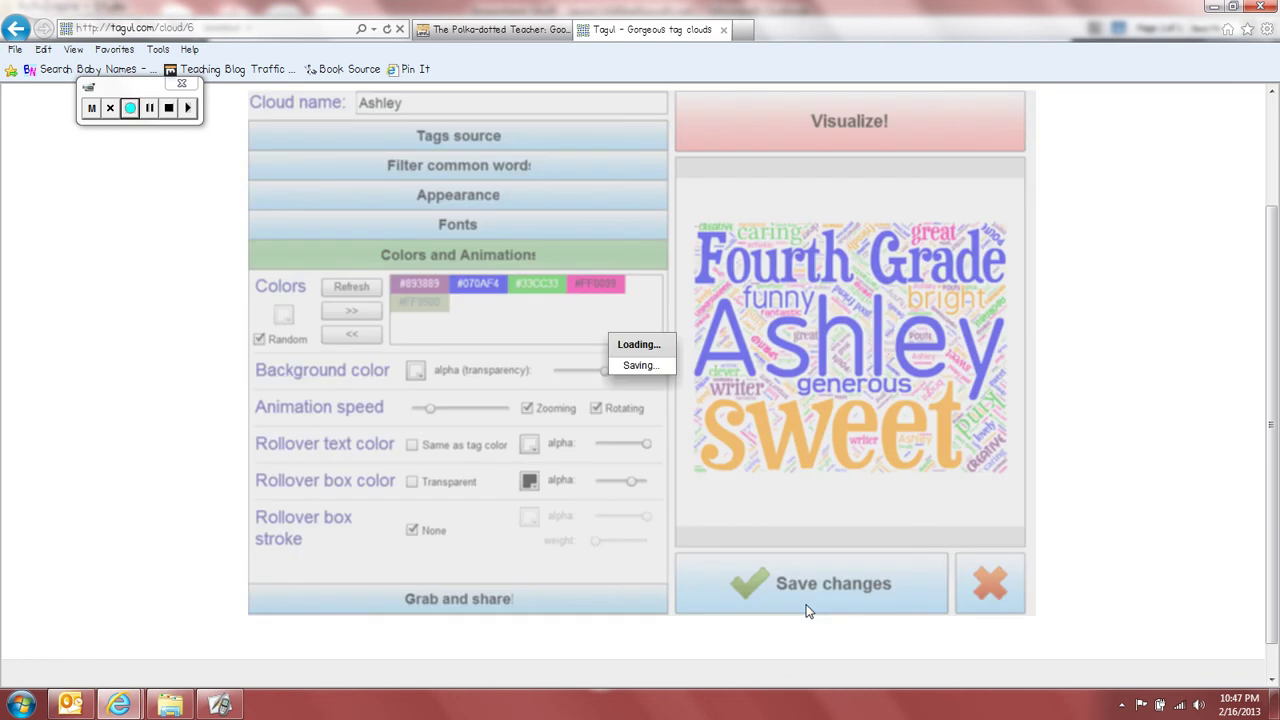